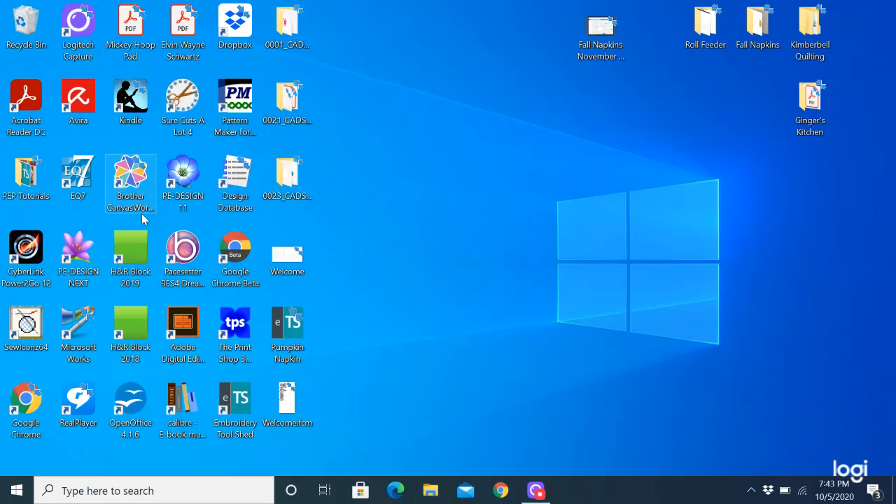
- Launch Brother CanvasWorkspace and sign in with the account's login ID and password
double_click(133, 178)
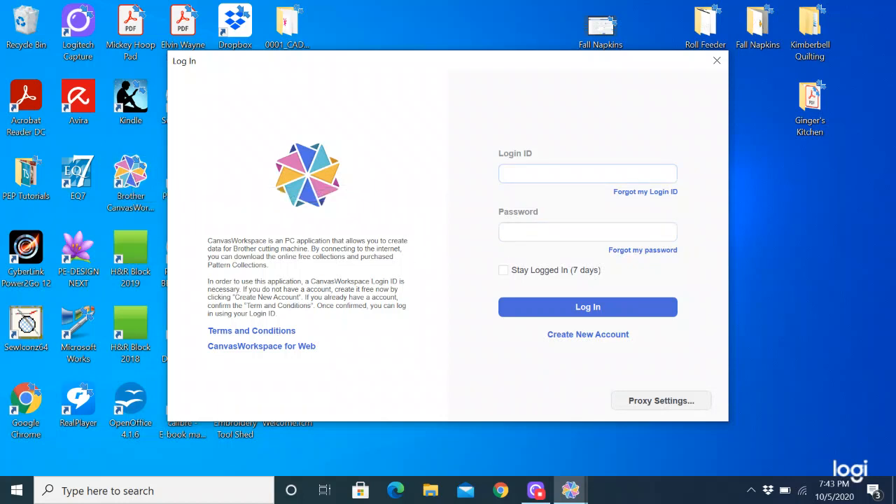
text(jsdolls103)
text(••••••••••)
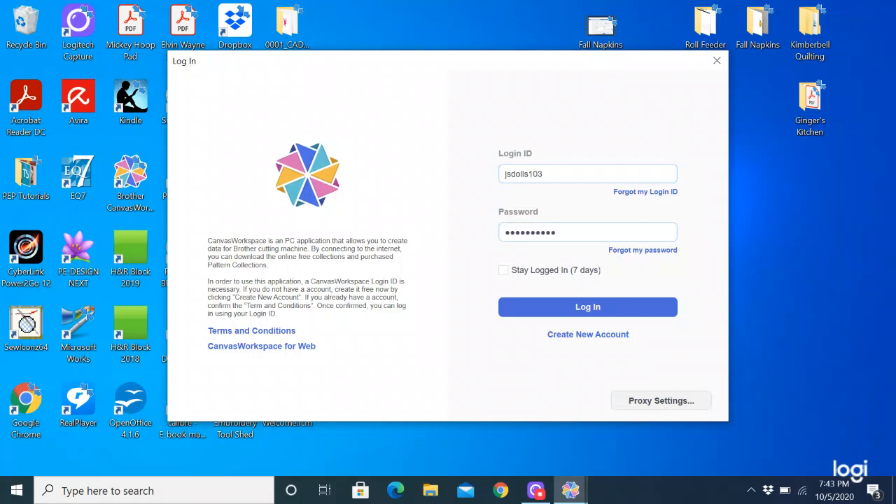
key(Return)
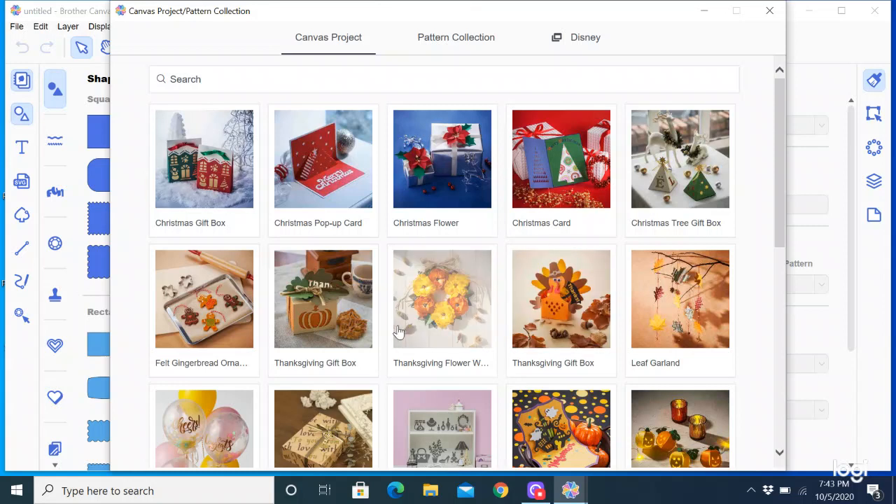
- Close the Canvas Project/Pattern Collection window to reach the empty mat
click(772, 14)
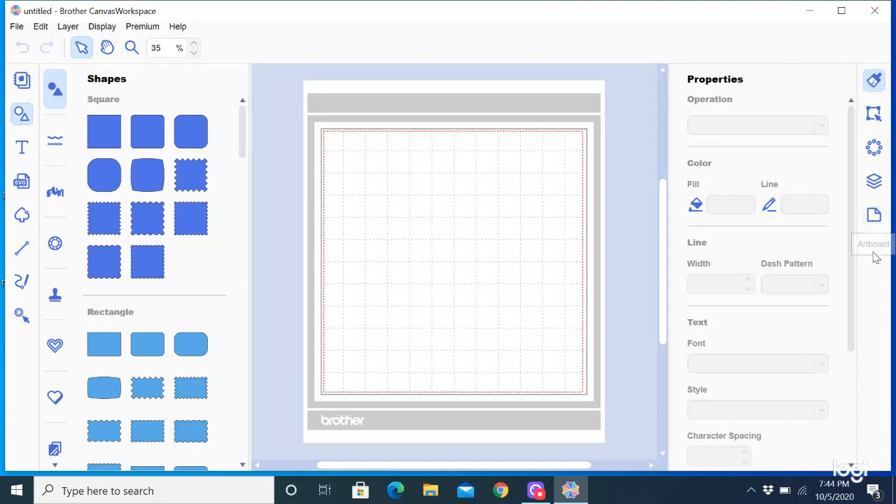
- Set the artboard size to Rolled Material with height 24.00 inches, keeping 12.00 width
click(875, 217)
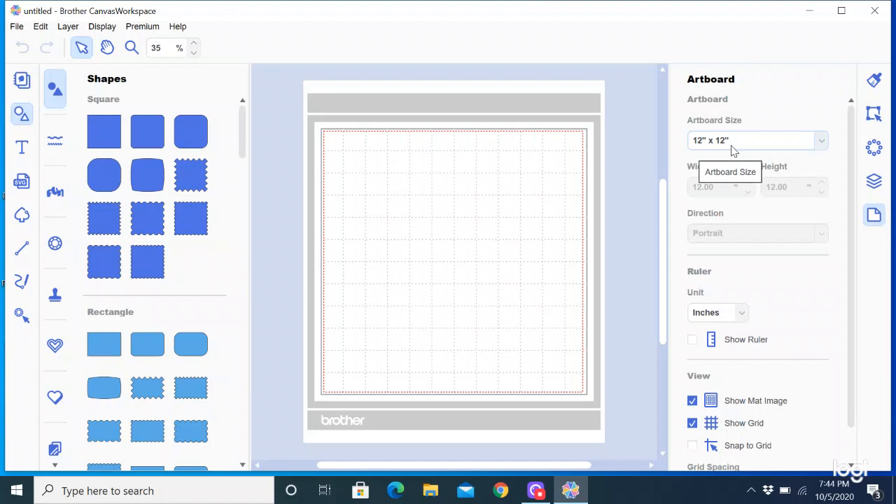
click(822, 143)
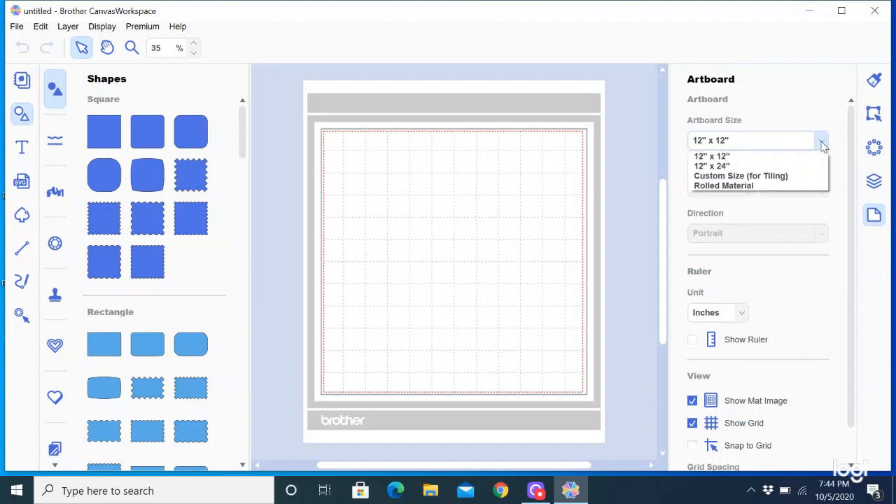
click(743, 187)
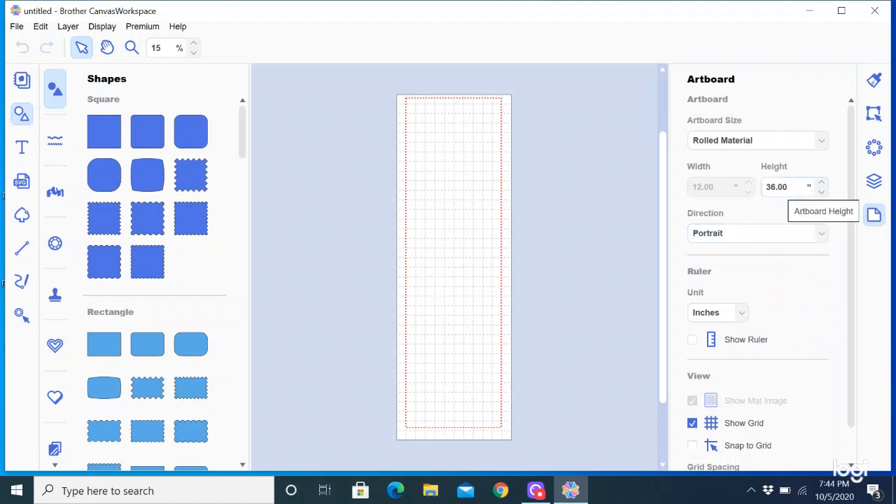
double_click(778, 188)
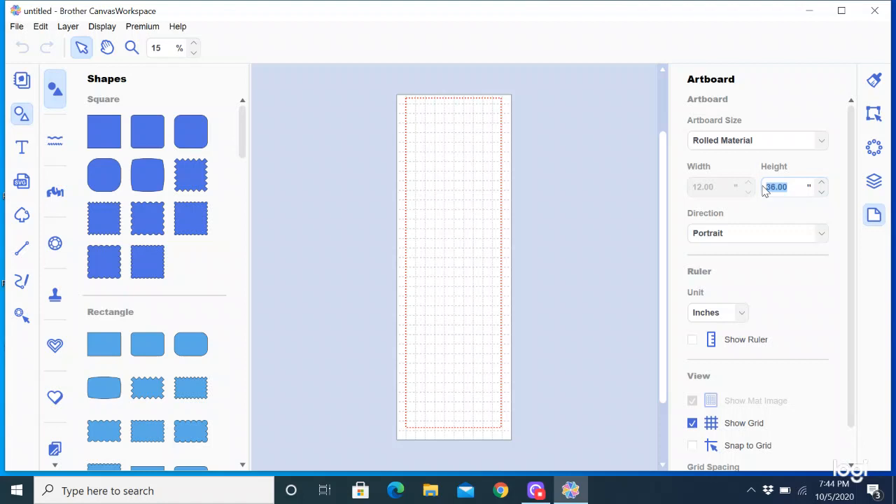
text(24.00)
key(Return)
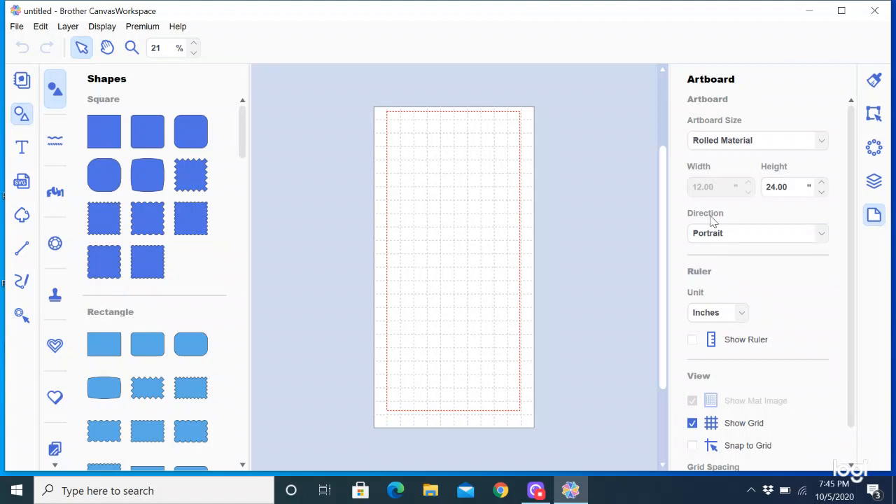
- Change the artboard direction to Landscape for a 24.00 × 12.00 inch layout
click(822, 235)
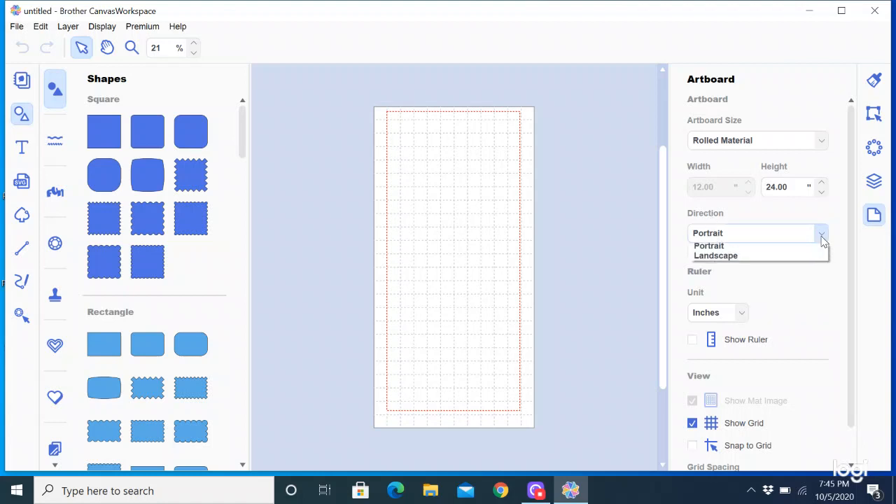
click(741, 260)
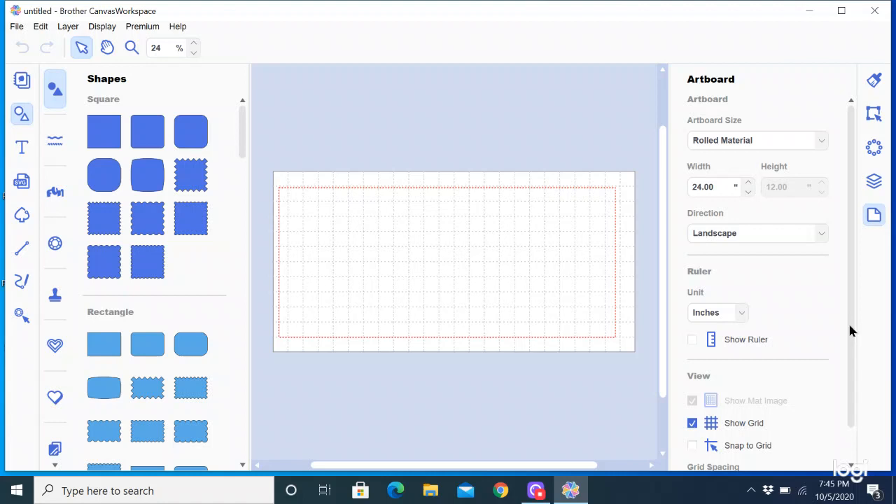
drag(850, 331, 857, 287)
- With the Text tool active, pick Brannboll Fet from the Text Font list
click(22, 148)
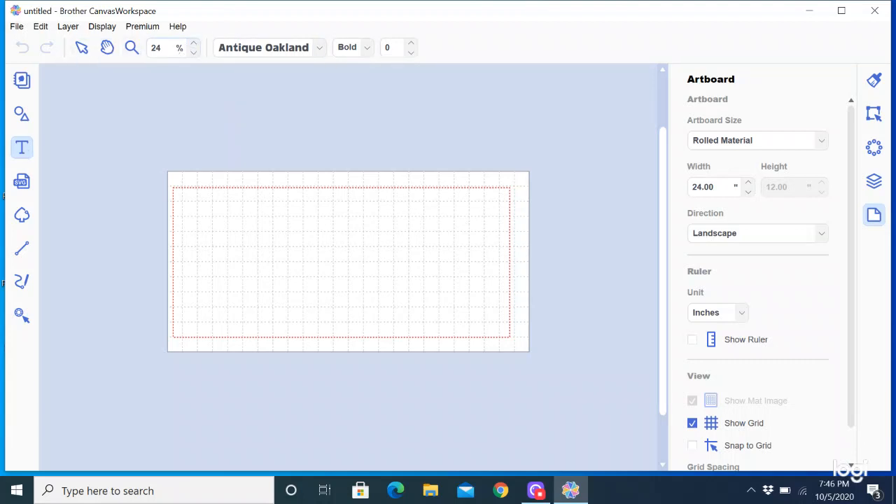
click(322, 51)
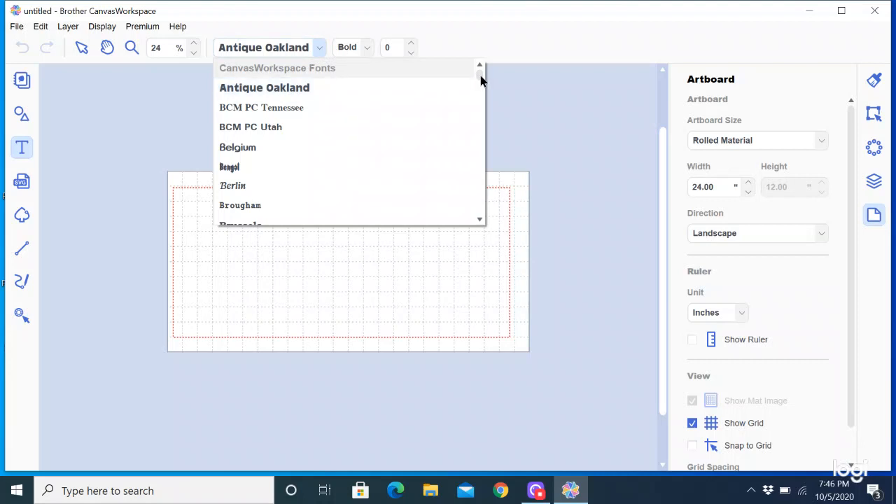
drag(480, 77, 480, 70)
drag(480, 73, 489, 100)
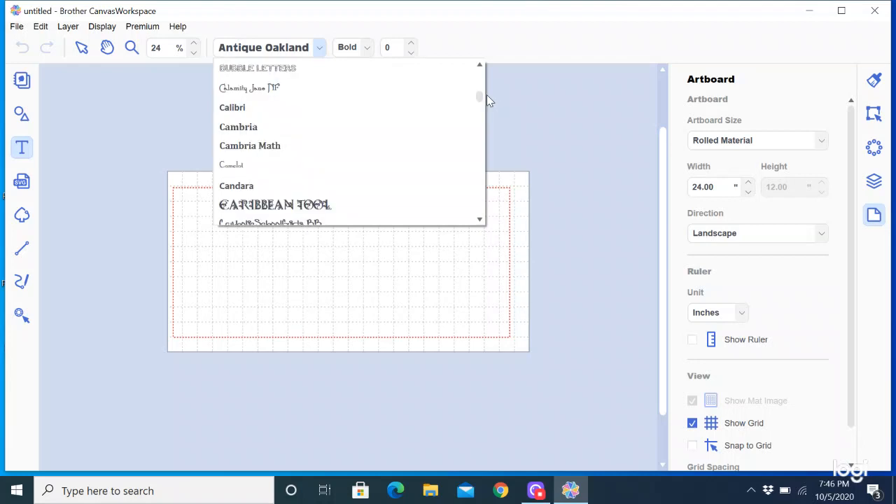
drag(481, 101, 480, 110)
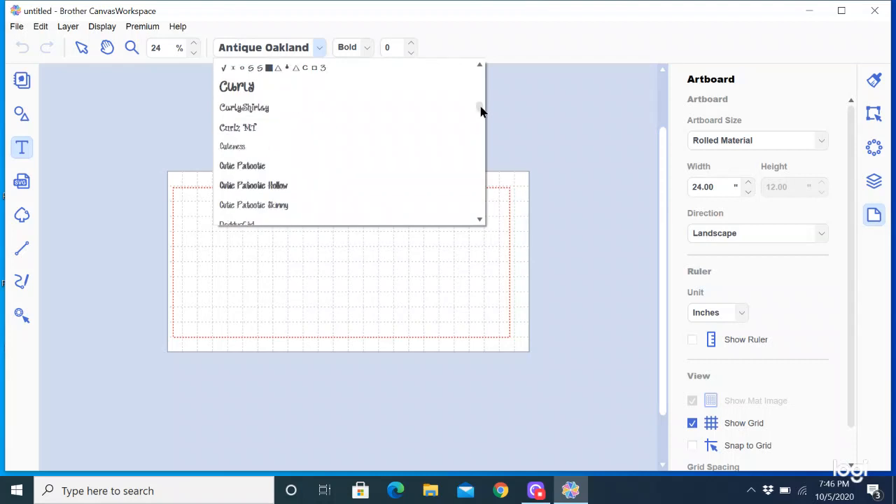
drag(481, 110, 482, 91)
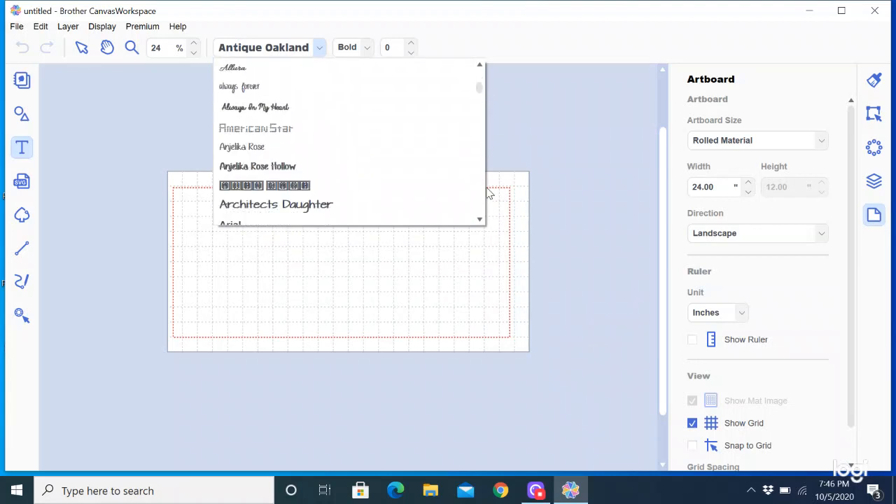
click(480, 219)
click(480, 219)
click(481, 220)
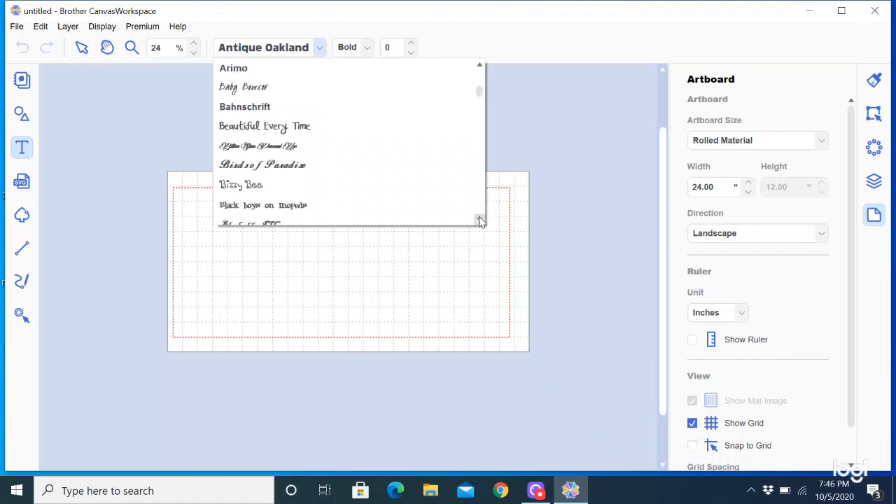
click(480, 220)
click(480, 220)
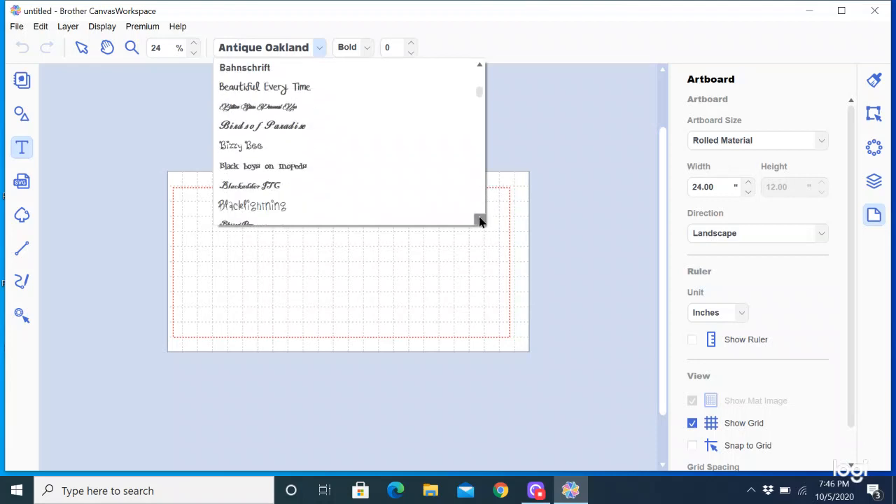
click(480, 219)
click(480, 220)
click(480, 220)
click(481, 220)
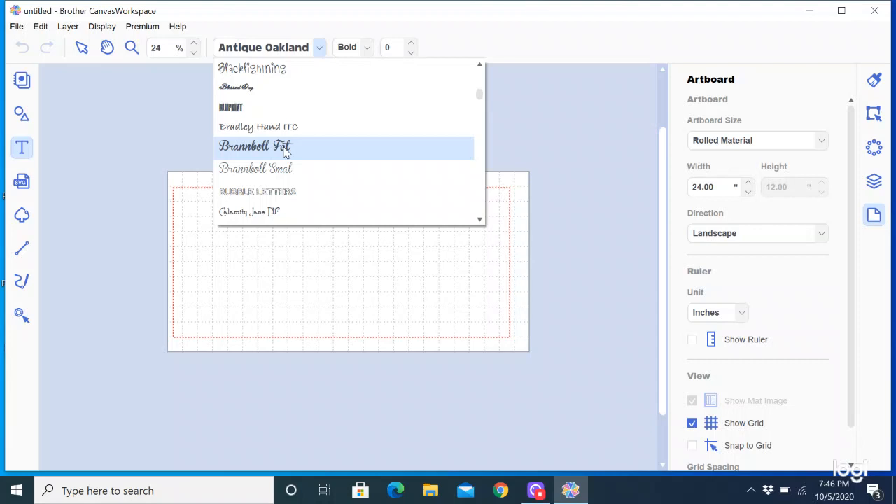
click(257, 151)
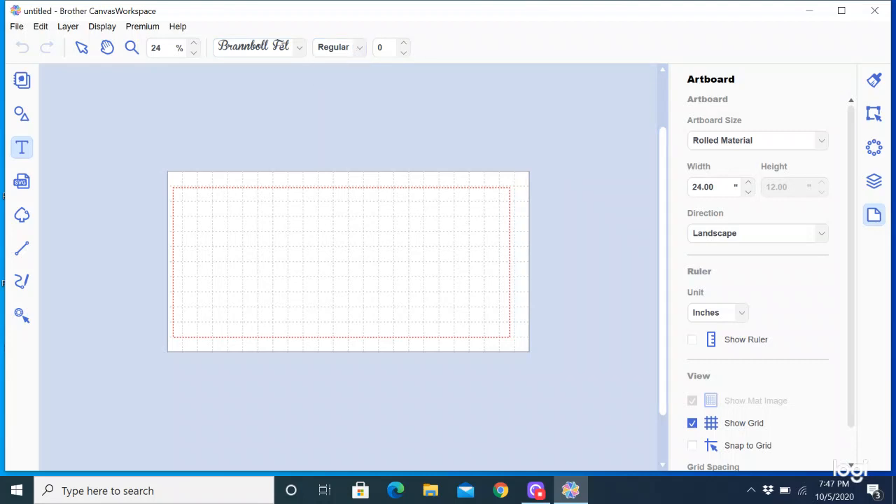
- Type 'Welcome' in a text box on the artboard's left side and finish editing
click(237, 261)
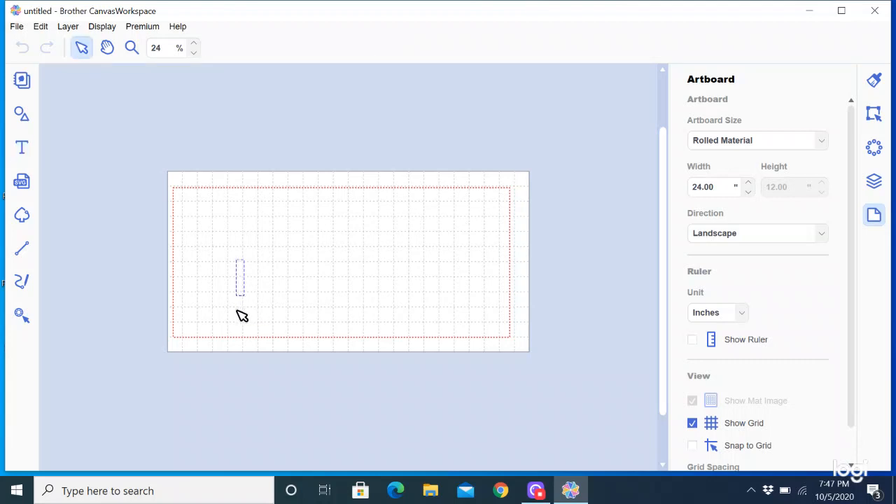
text(Welcom)
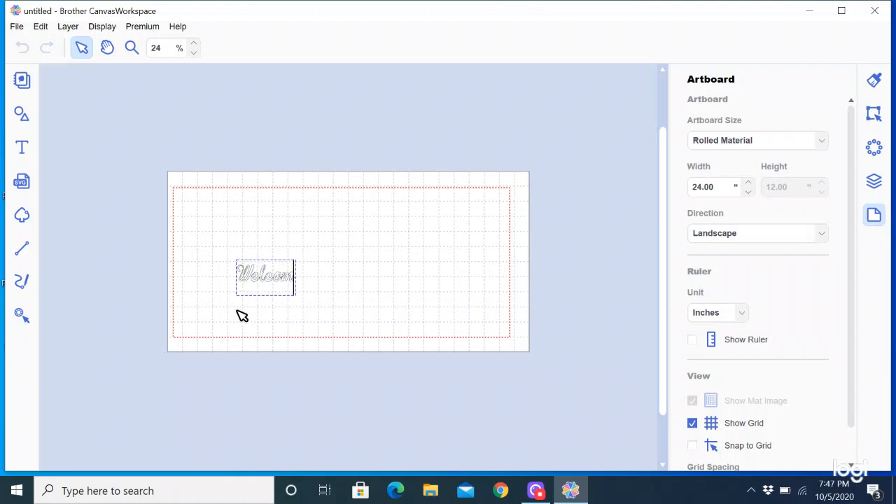
text(e)
click(400, 276)
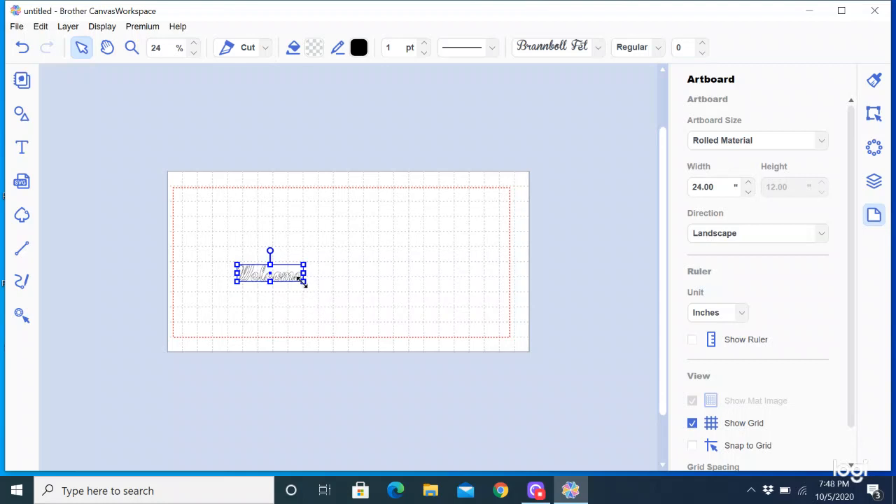
- Enlarge the Welcome text toward the artboard's upper left and right edges
drag(303, 282, 490, 335)
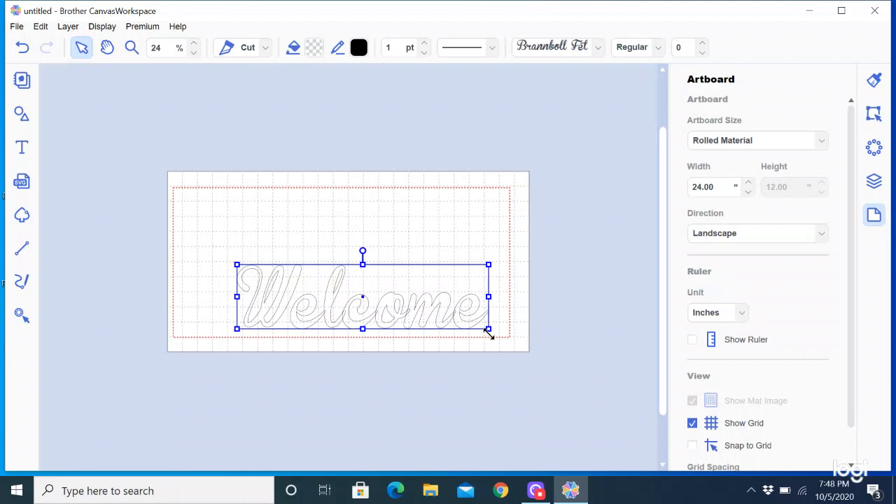
click(228, 258)
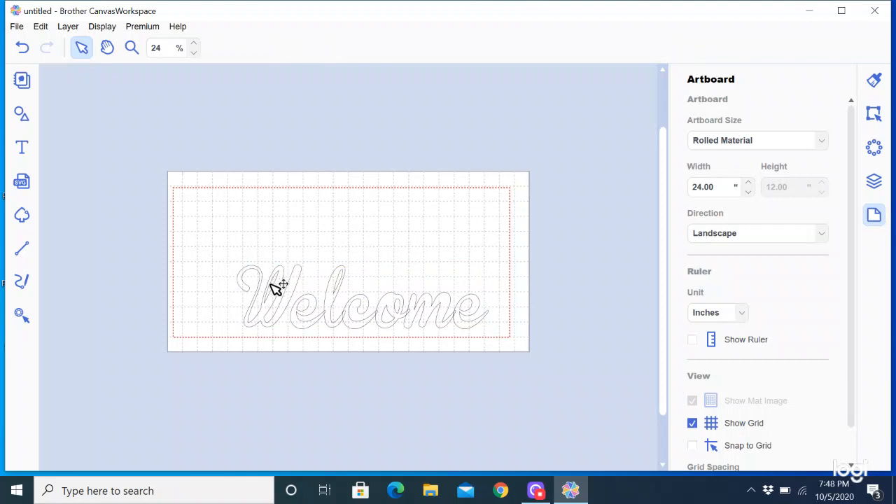
click(278, 289)
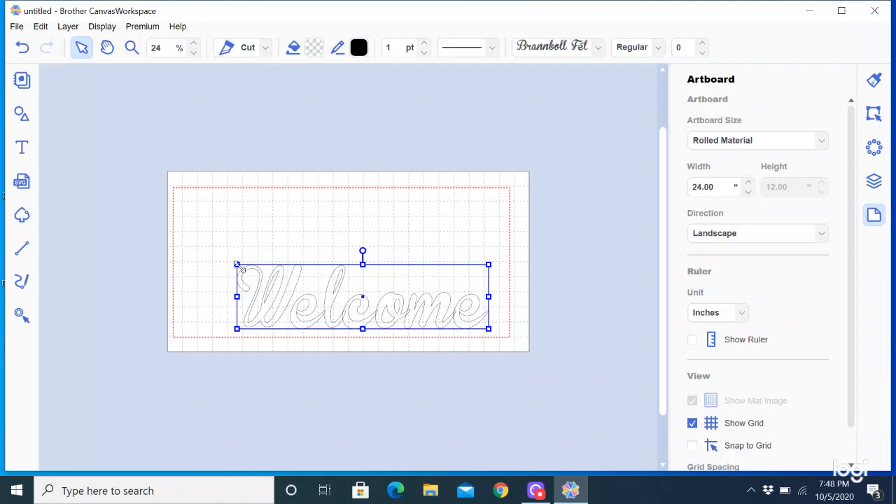
drag(235, 263, 178, 228)
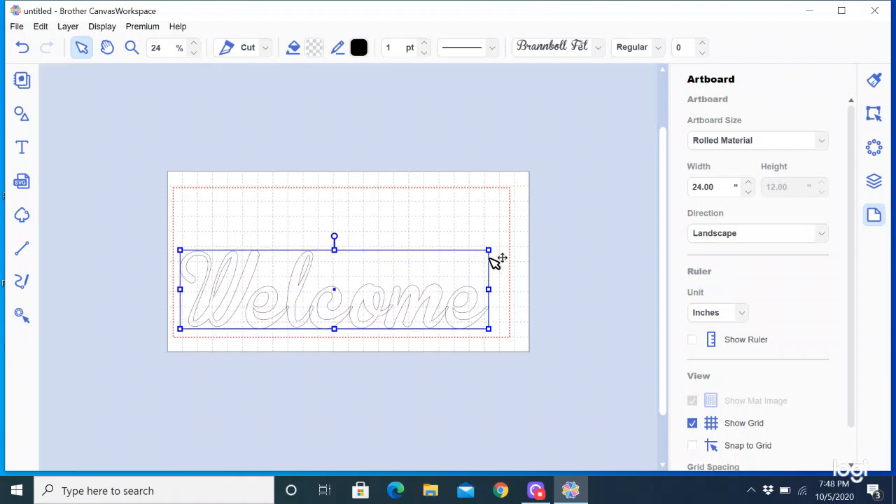
drag(488, 250, 502, 247)
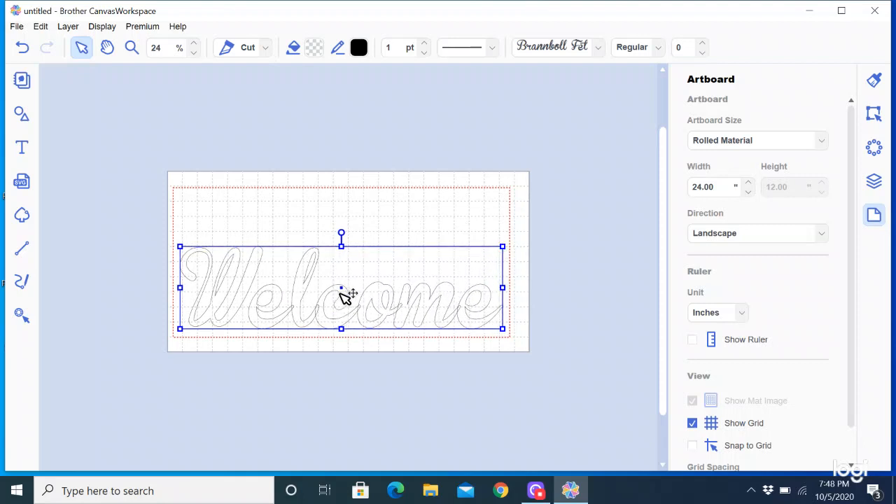
- Move Welcome higher and stretch it taller at both top and bottom
drag(342, 291, 348, 272)
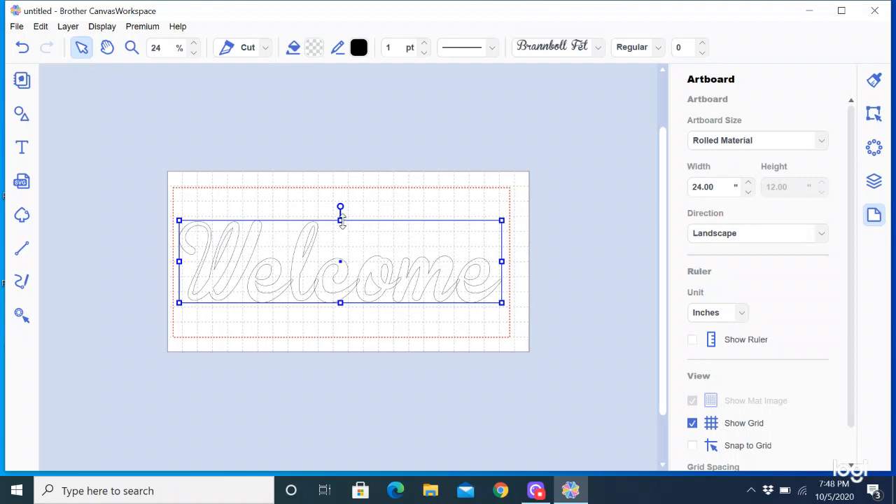
drag(341, 219, 341, 203)
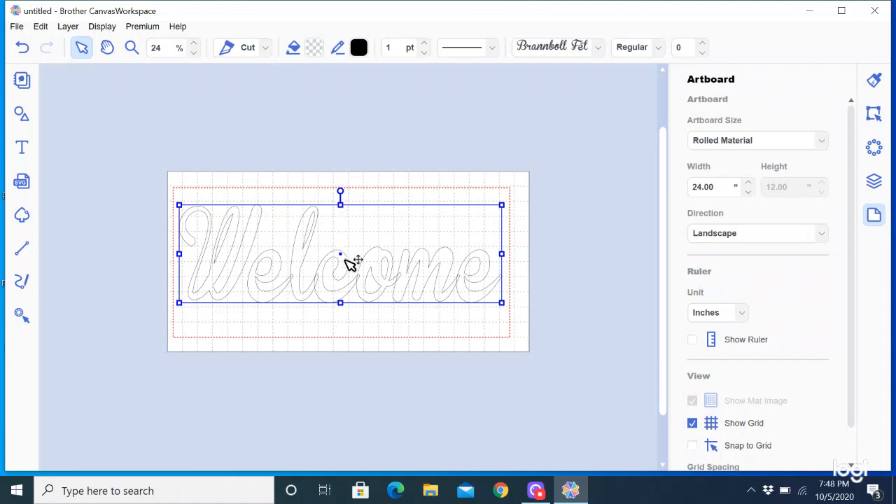
drag(341, 302, 341, 319)
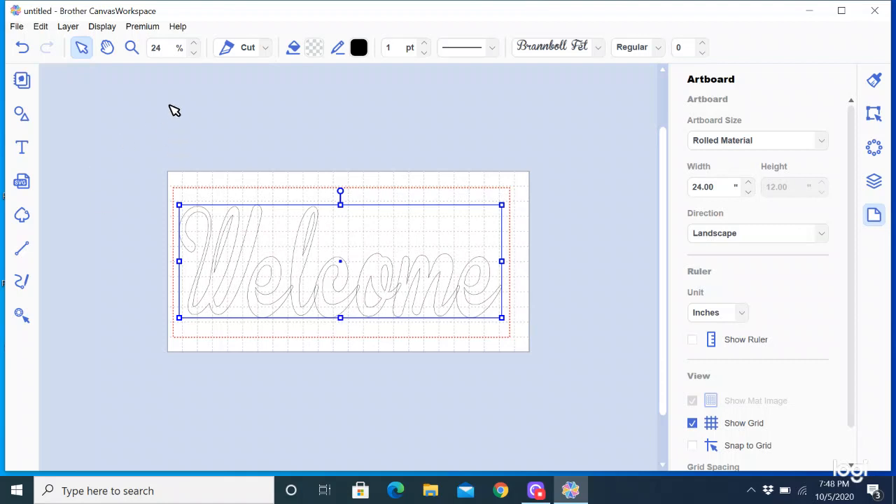
- Zoom in on the overlapping 'el' letters, then return to the Select tool
click(131, 47)
drag(262, 255, 341, 331)
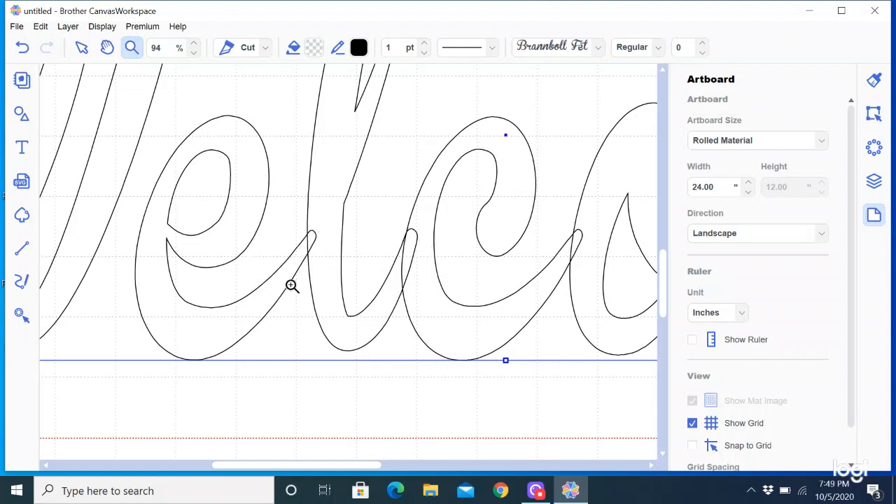
click(82, 48)
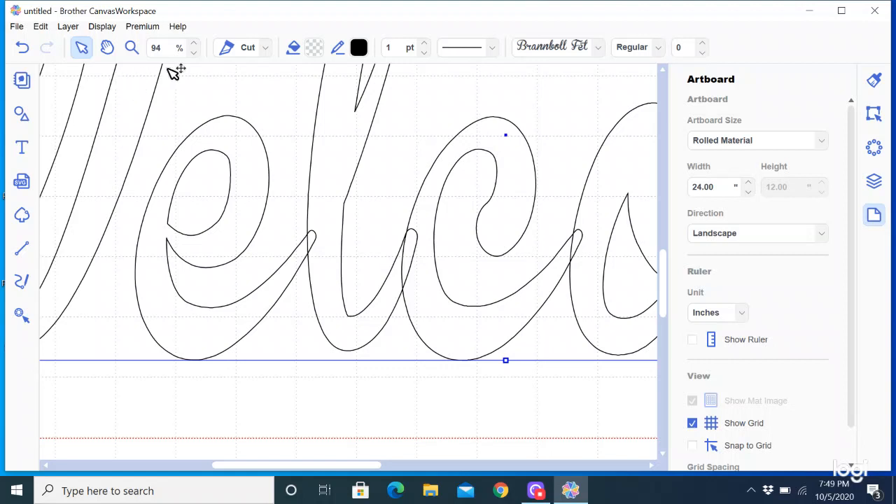
- Zoom out to 40% and scroll right to view the whole Welcome design
click(194, 55)
click(195, 55)
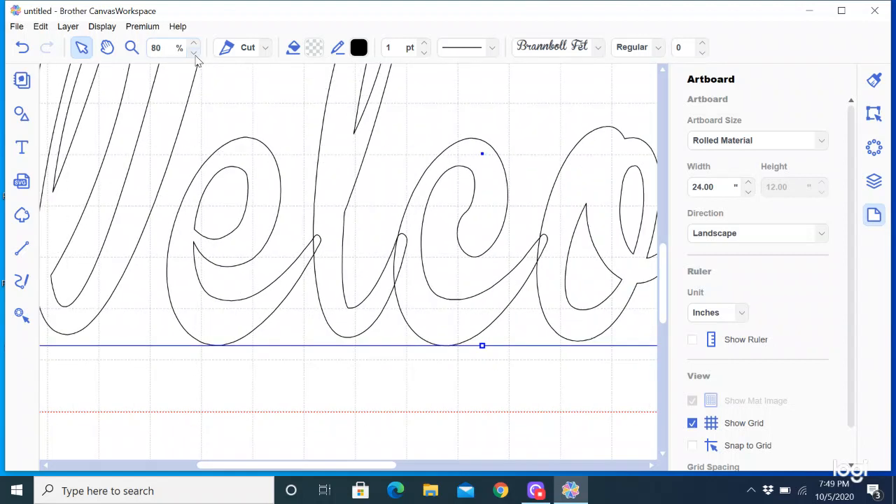
click(195, 55)
click(195, 55)
click(195, 55)
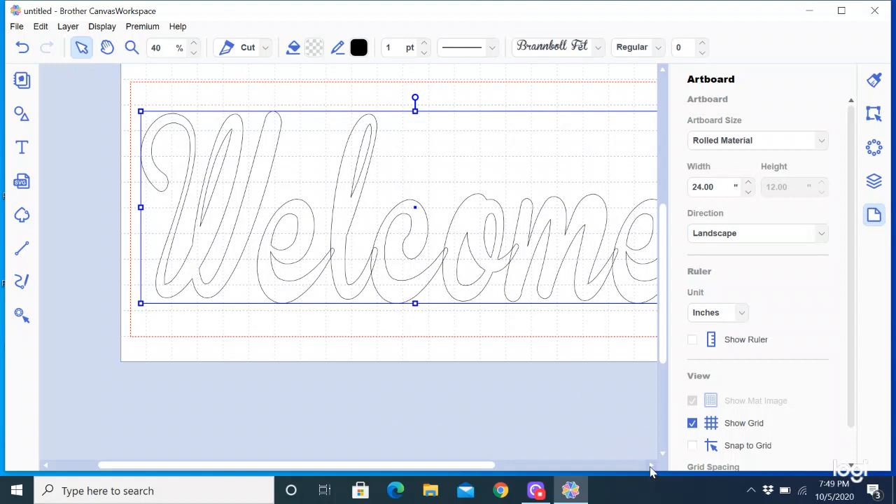
drag(651, 468, 651, 468)
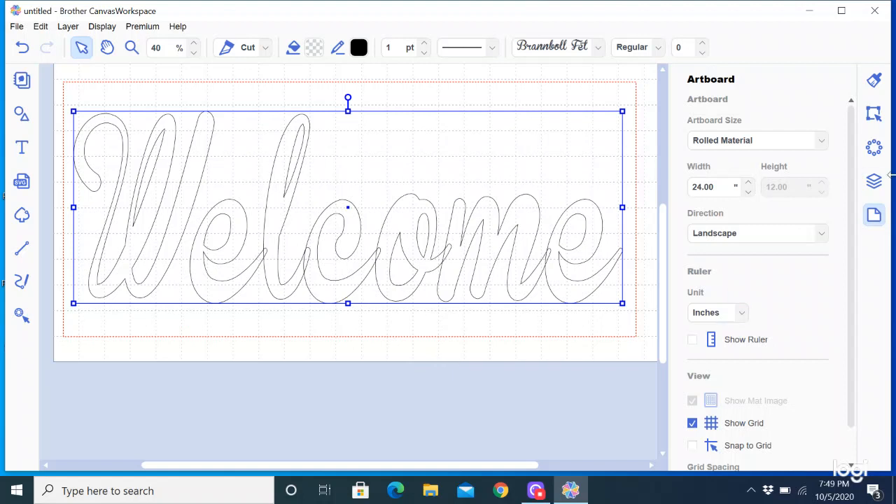
- Apply Weld from the Edit panel's Process Overlap section to the Welcome letters
click(876, 116)
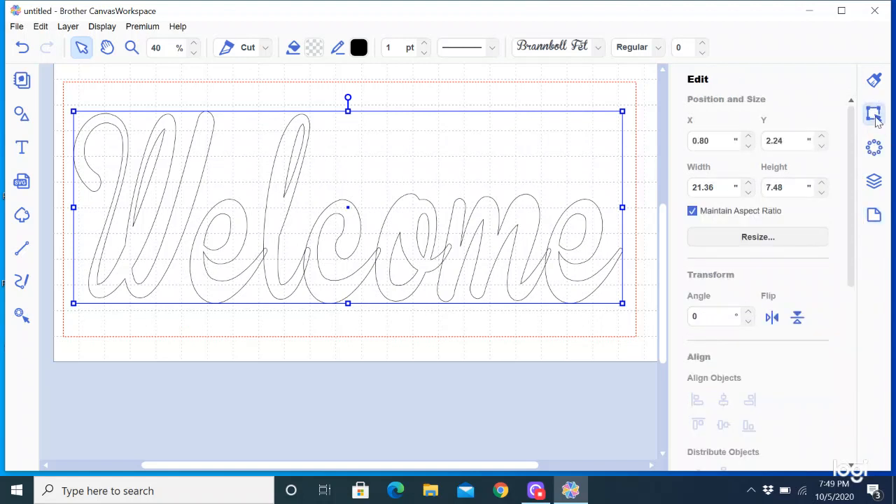
drag(853, 192, 875, 346)
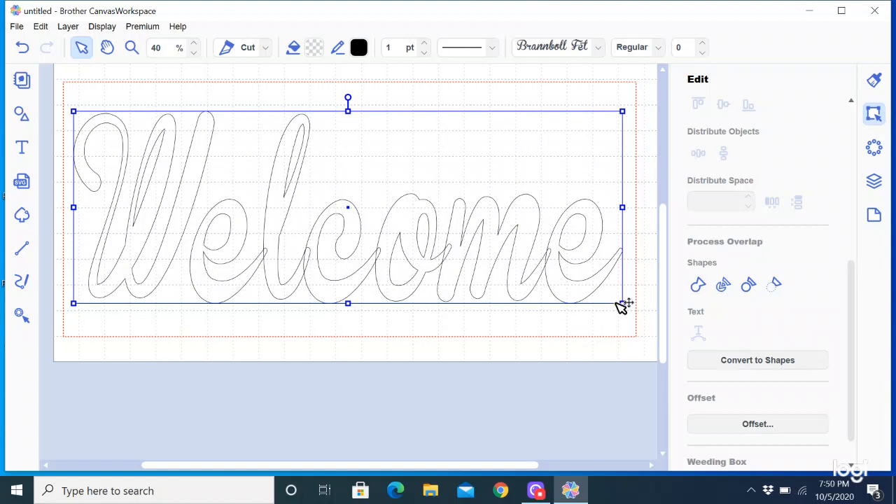
click(698, 287)
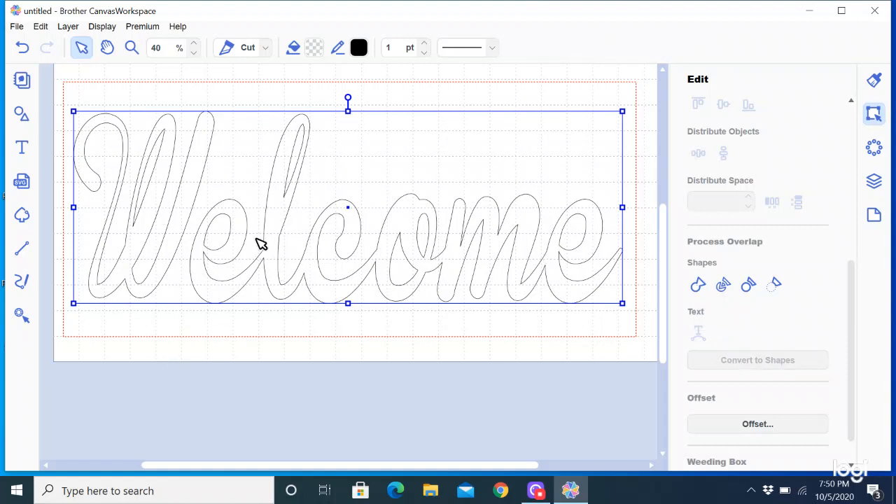
click(133, 47)
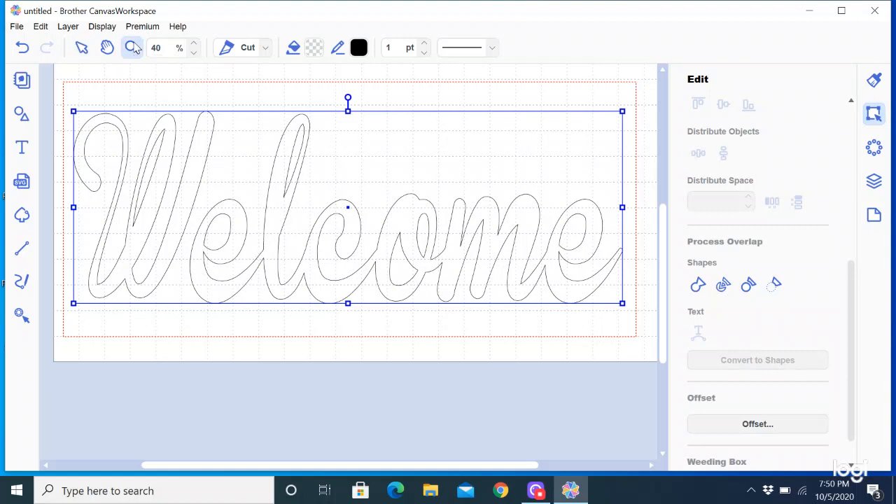
drag(208, 197, 313, 310)
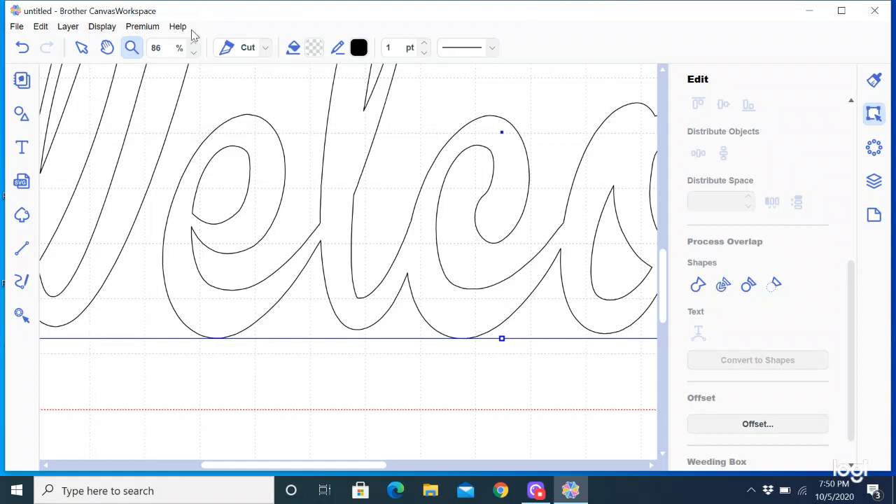
click(194, 52)
click(194, 52)
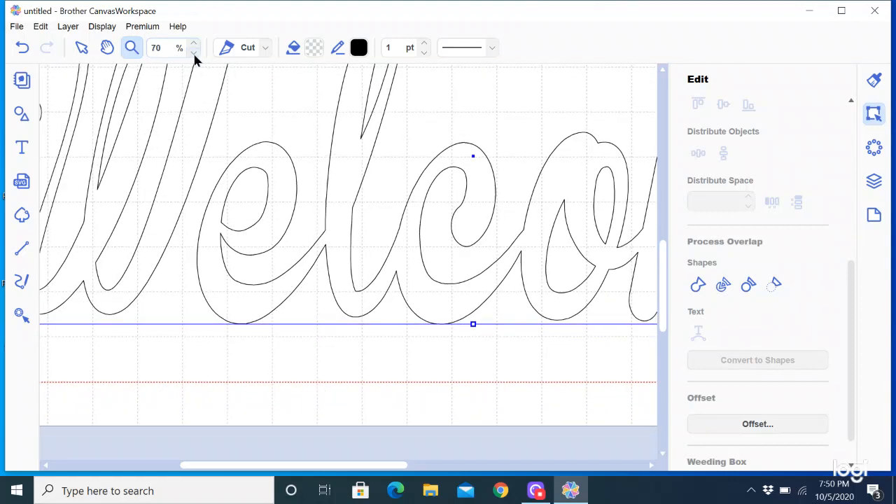
click(194, 53)
click(194, 53)
click(194, 52)
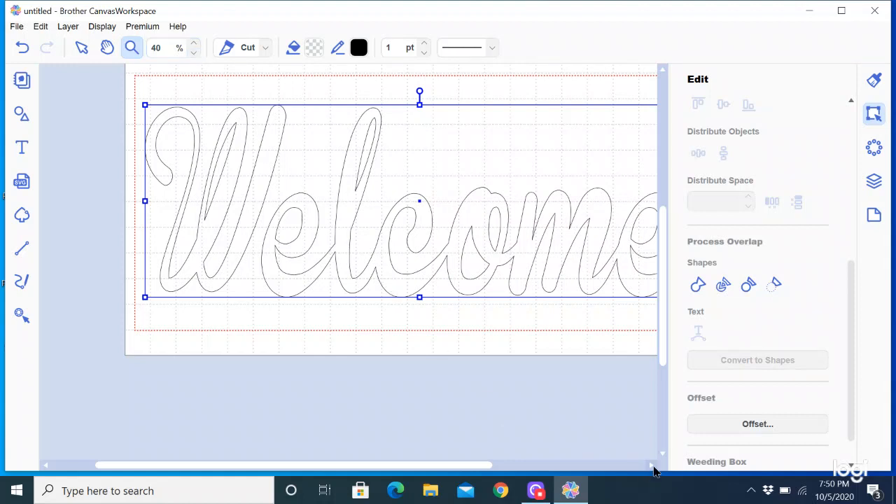
click(652, 466)
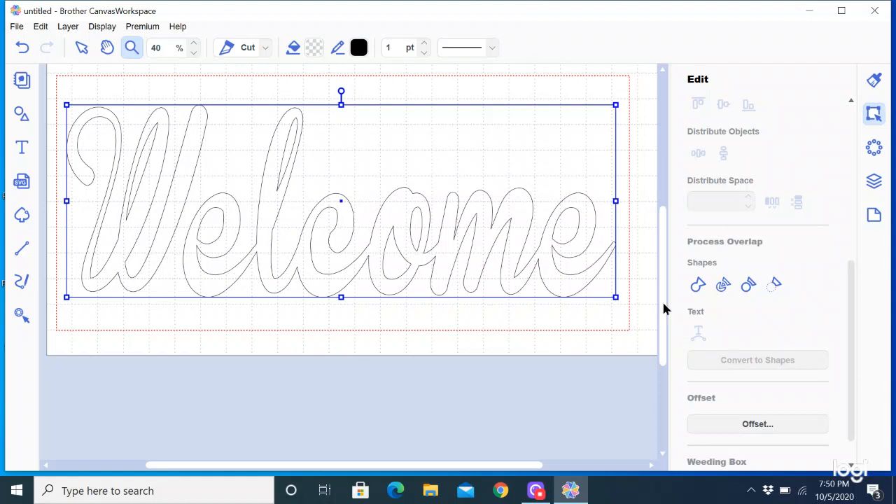
drag(664, 309, 665, 287)
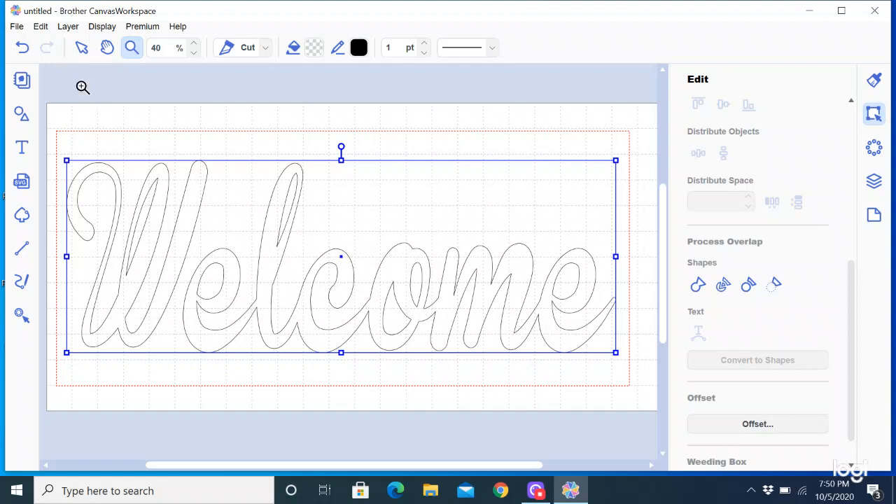
- Save As 'Welcome' on the Desktop, confirming replacement of the existing project file
click(83, 48)
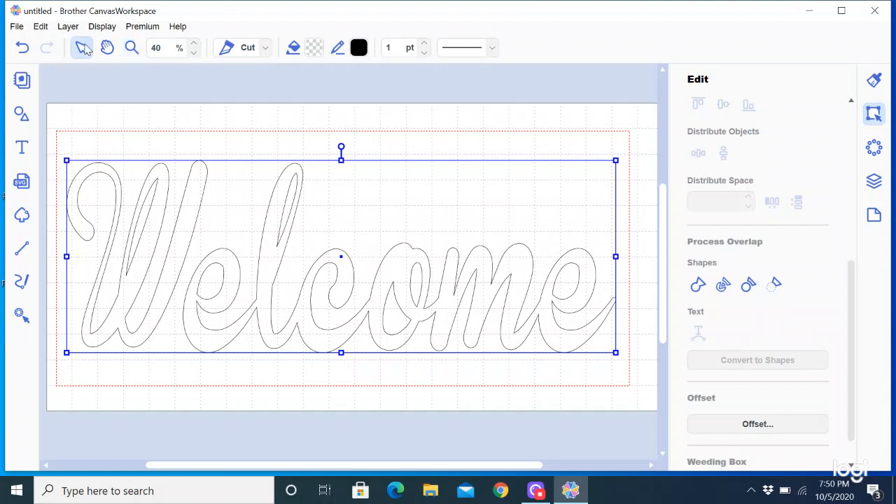
click(17, 27)
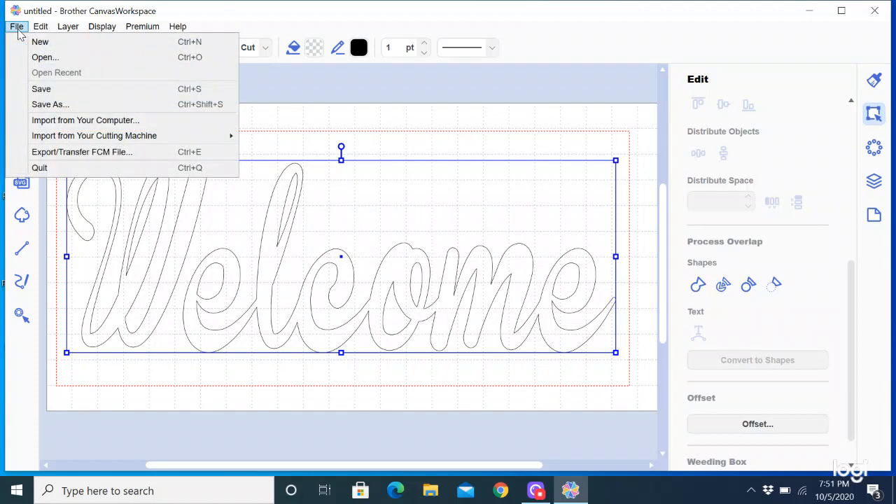
click(47, 105)
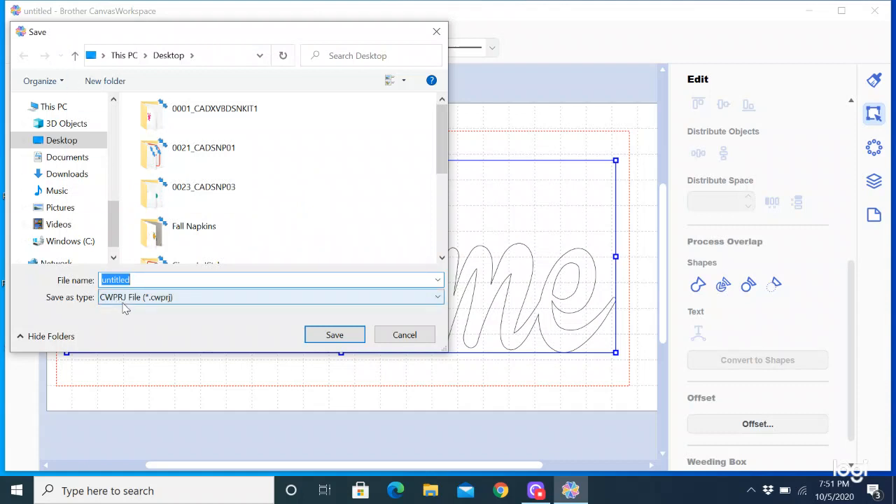
text(Welcome)
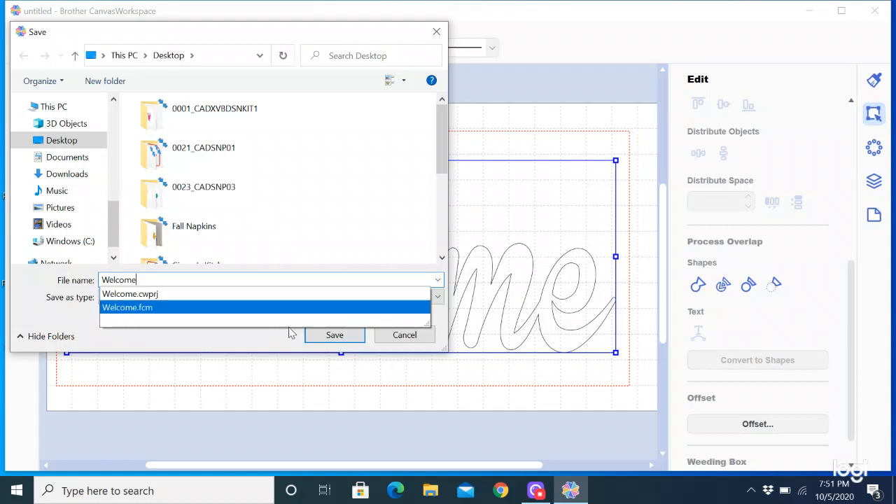
click(352, 343)
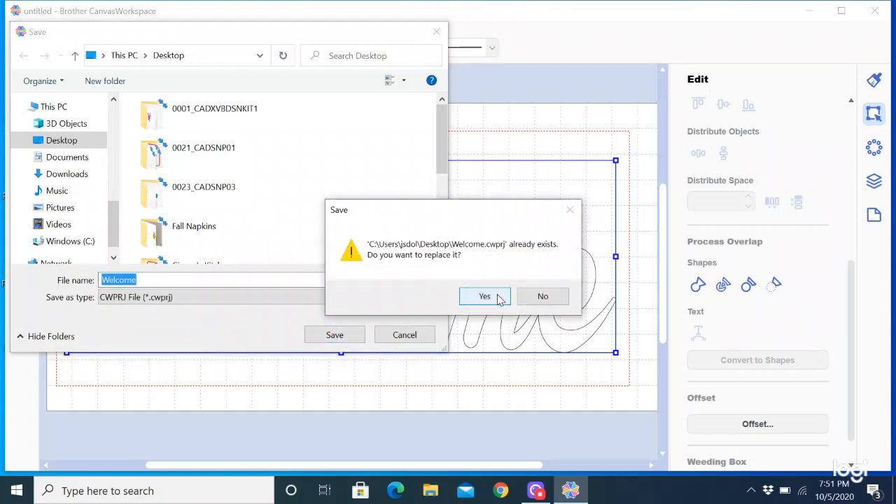
click(485, 296)
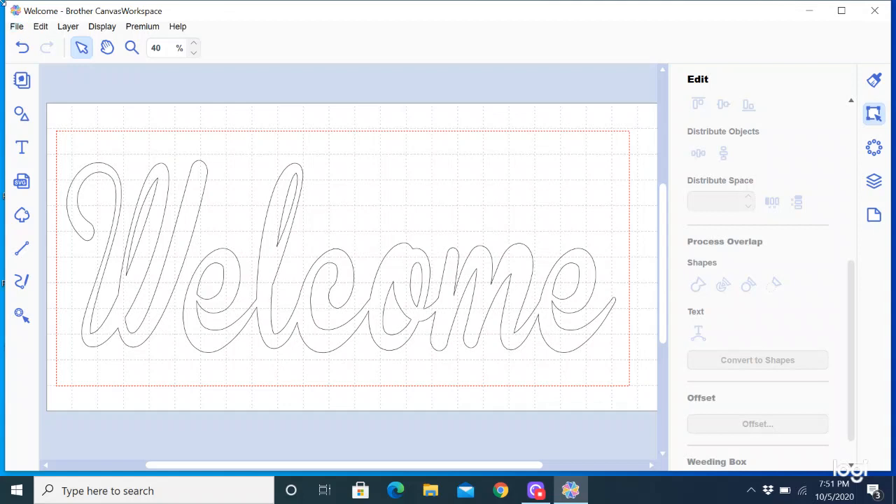
- Reopen Save As to check the CWPRJ file type, then cancel without saving
click(18, 28)
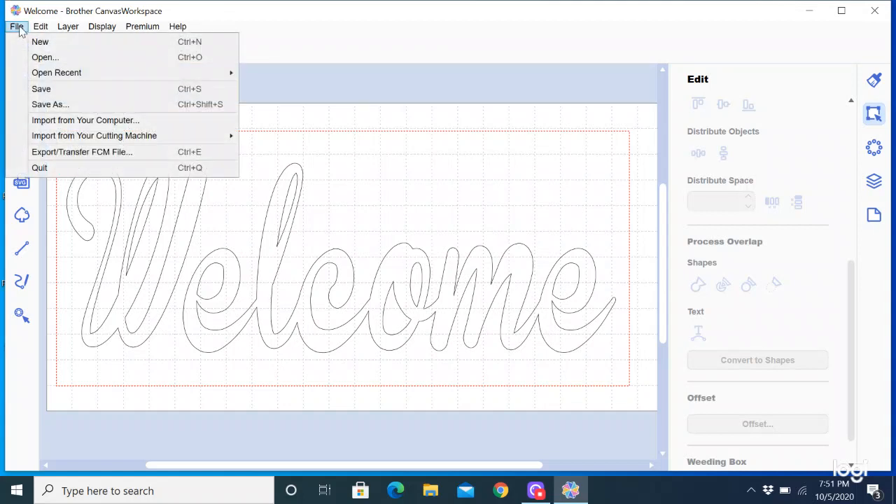
click(44, 104)
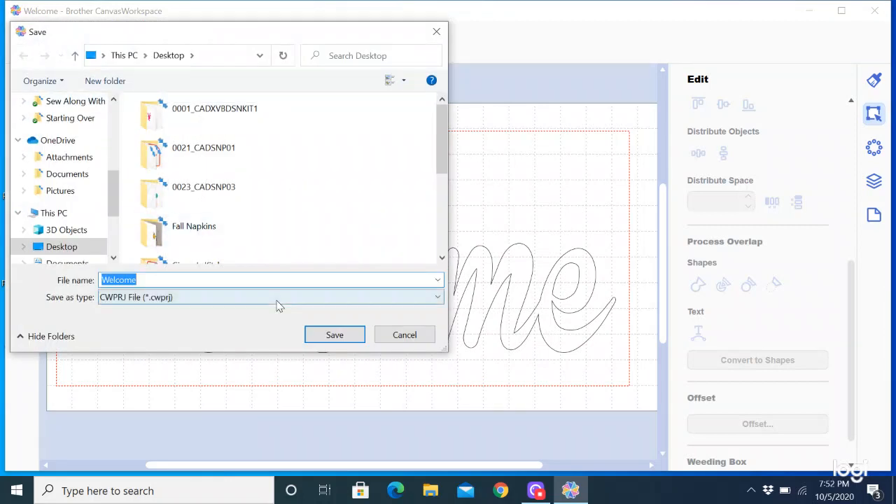
click(436, 298)
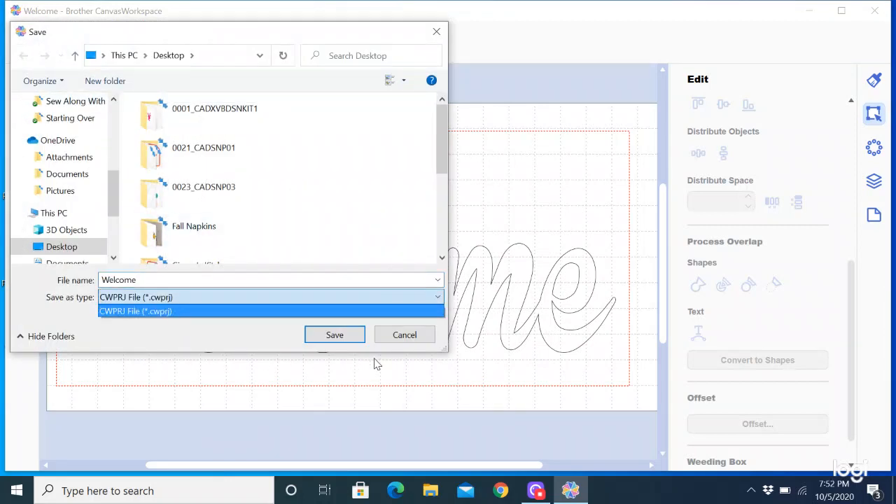
click(408, 338)
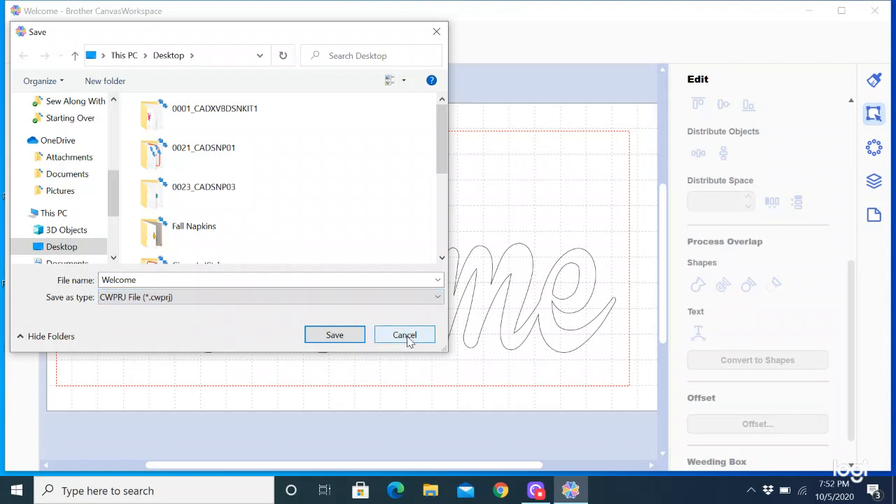
click(406, 336)
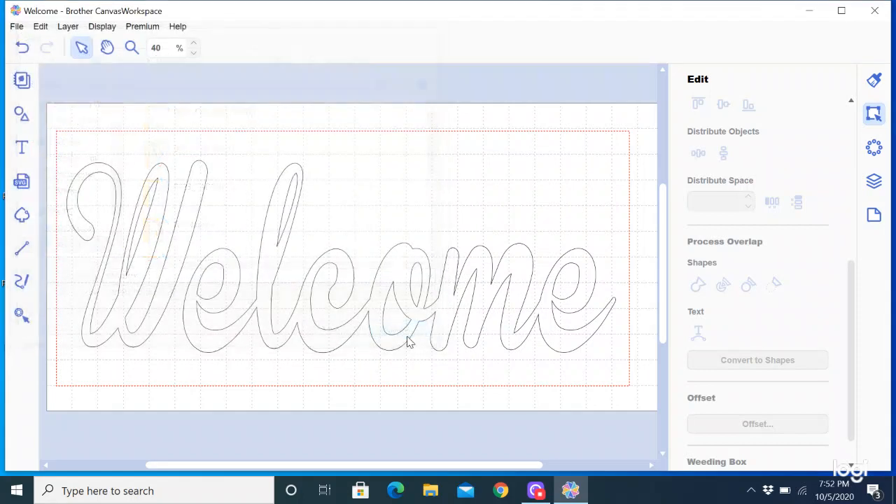
- Export the design to the Desktop as FCM file Welcome.fcm, replacing the existing file
click(17, 26)
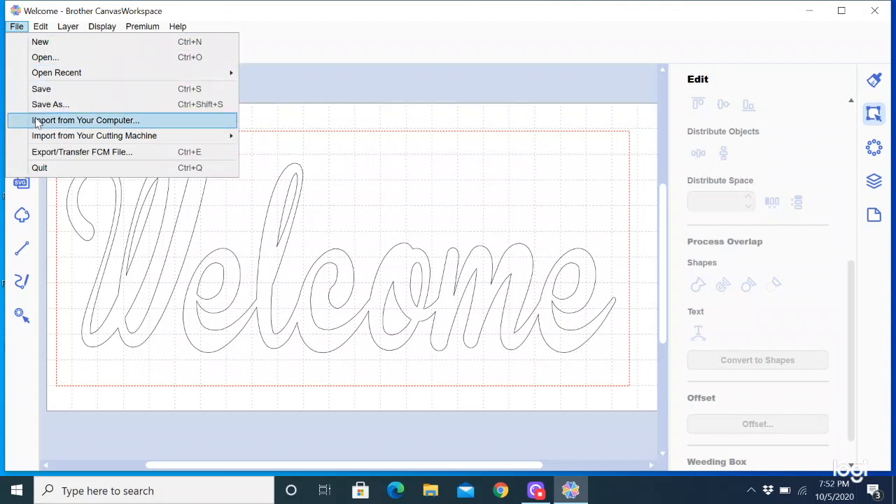
click(50, 155)
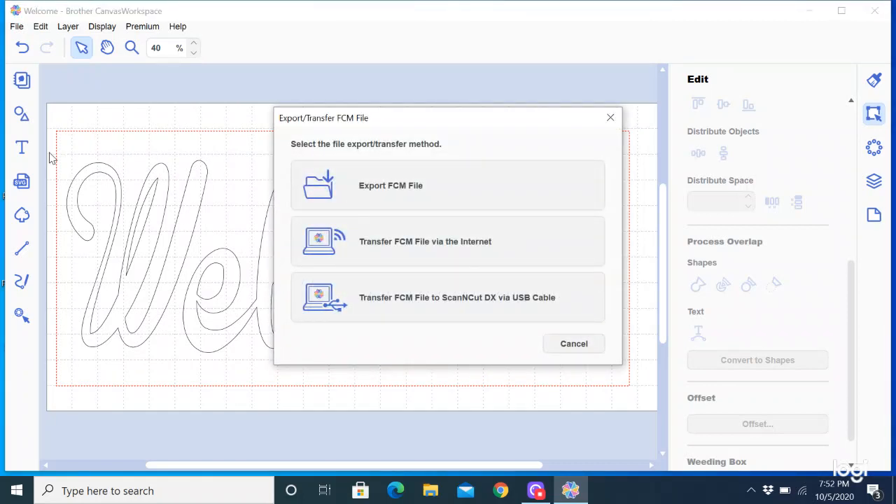
click(380, 186)
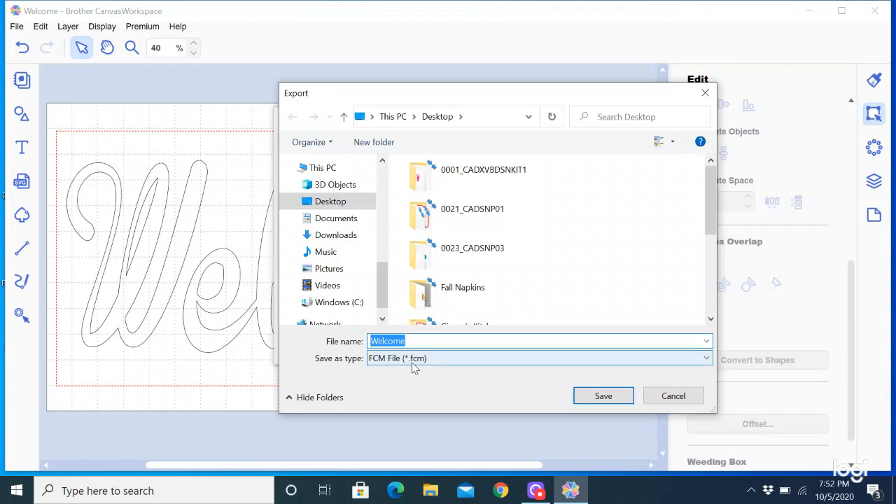
click(706, 359)
click(709, 368)
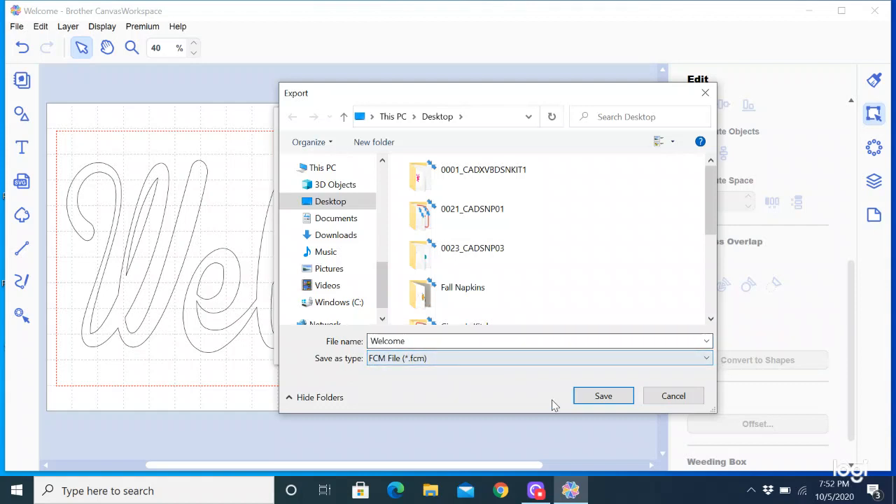
click(603, 396)
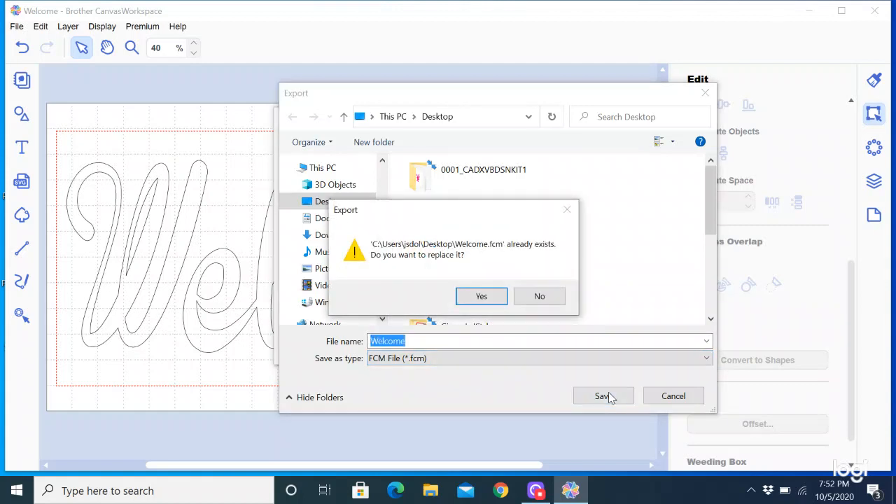
click(482, 297)
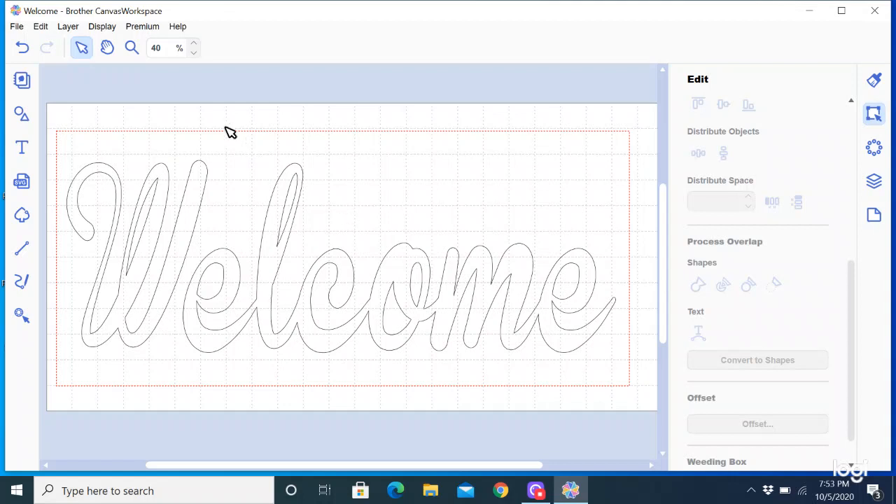
- Open the Export/Transfer FCM File dialog from the File menu
click(18, 29)
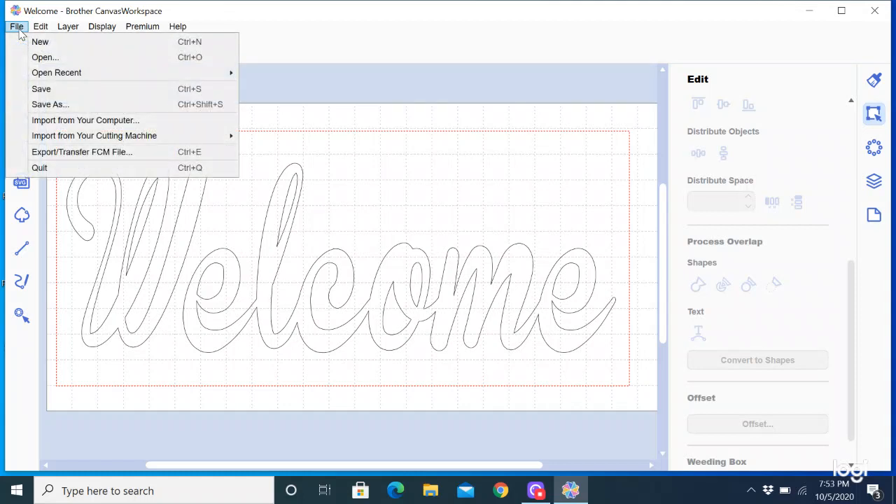
click(43, 155)
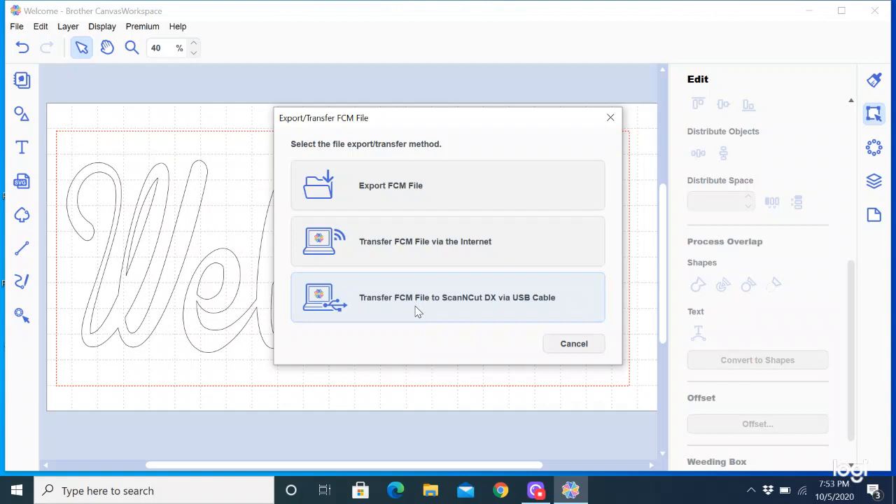
- Transfer the Welcome FCM file via the Internet to the registered cutting machine
click(397, 253)
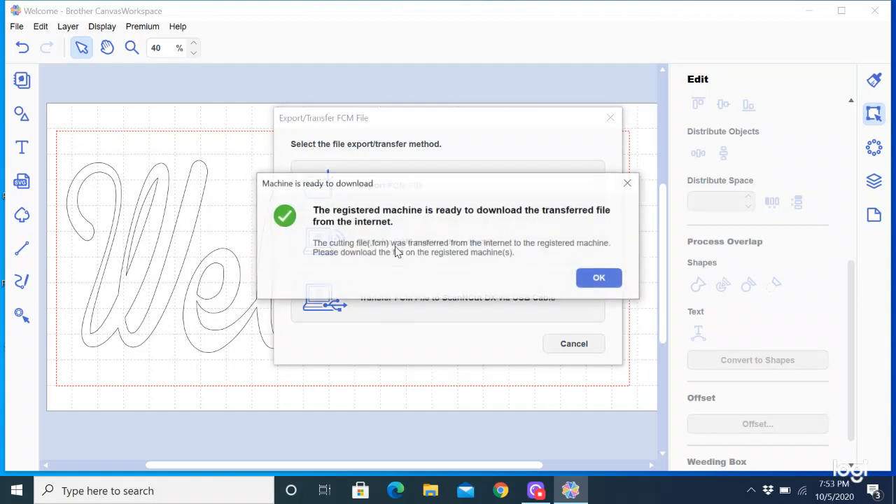